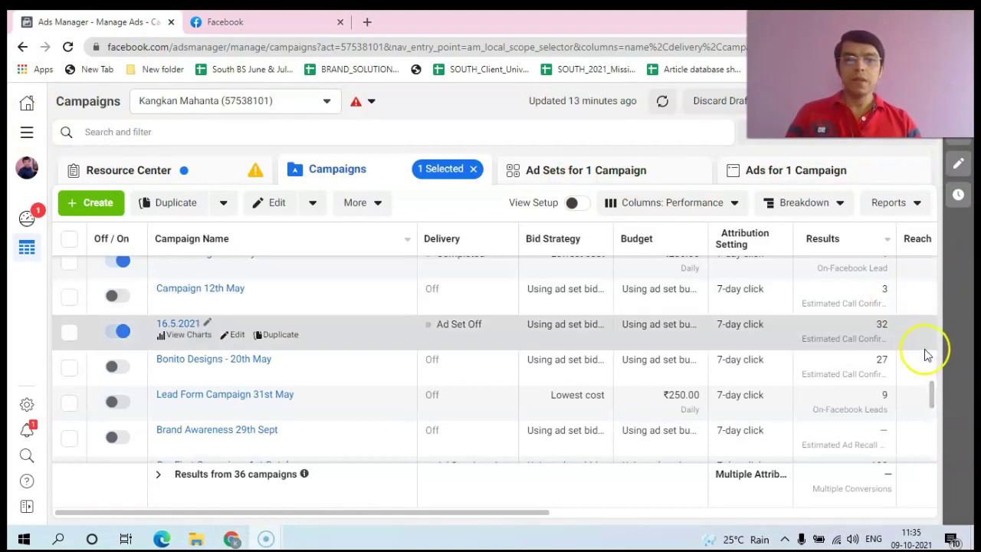
- Find the Traffic campaign and examine its attribution setting, results, reach and impressions
drag(932, 393, 946, 276)
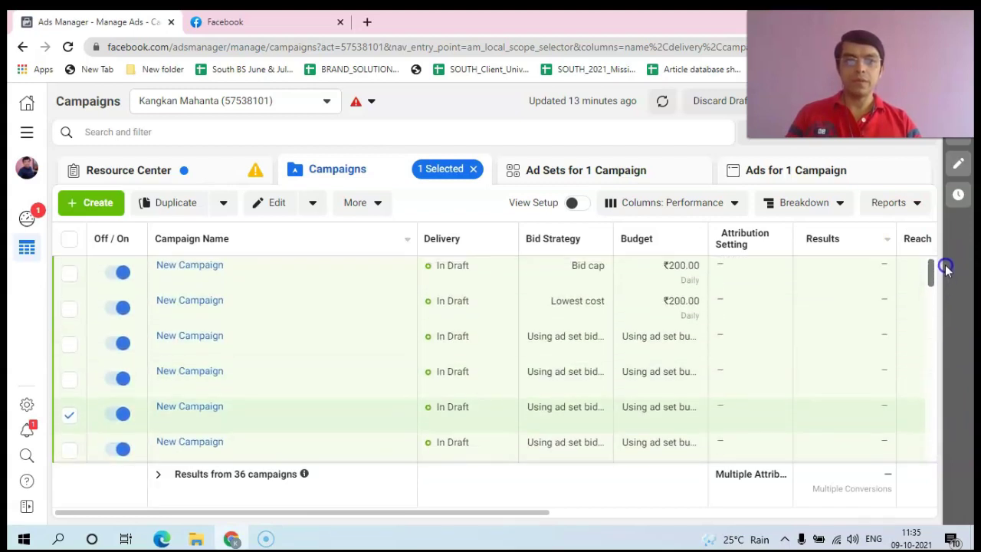
mouse_move(521, 512)
mouse_down()
mouse_move(531, 512)
mouse_move(502, 511)
mouse_up()
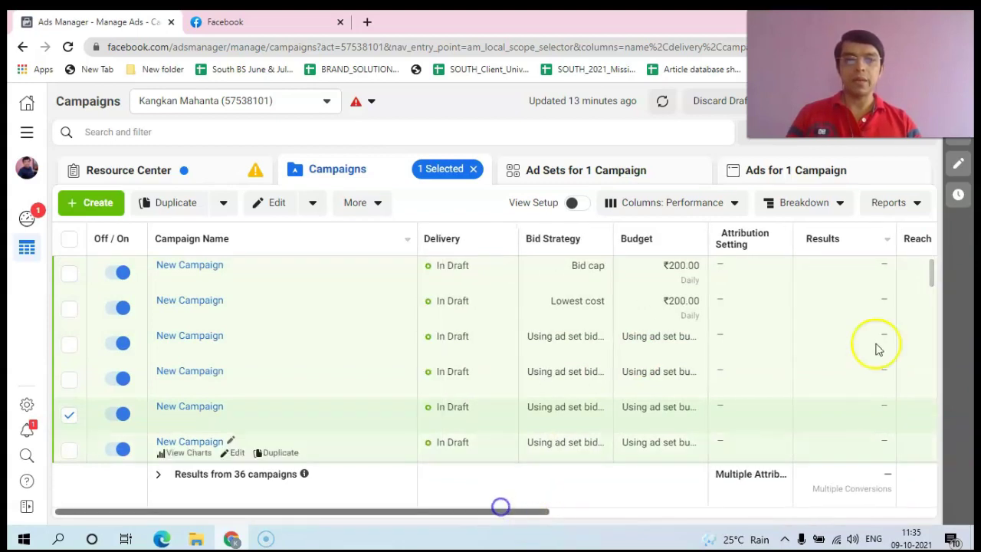
drag(933, 296, 942, 345)
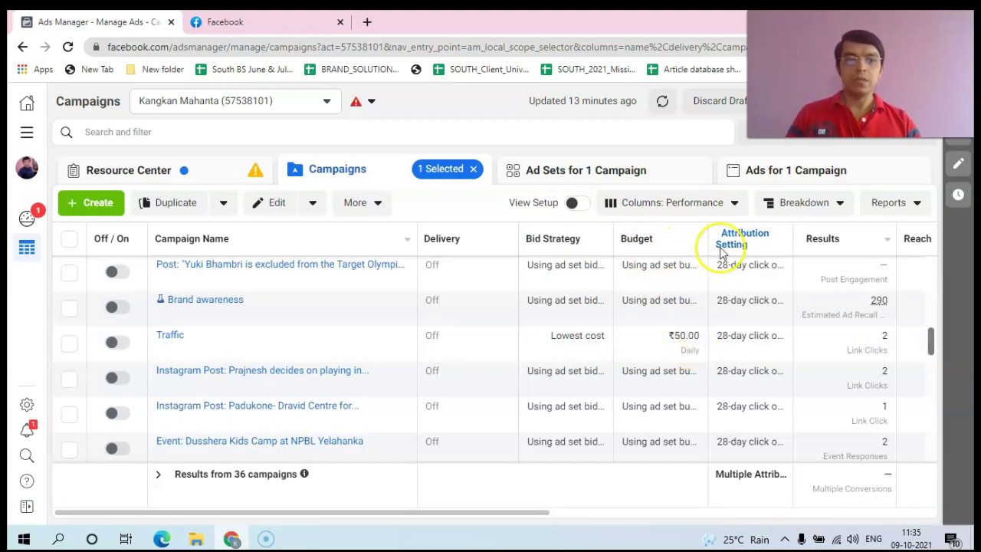
mouse_move(732, 244)
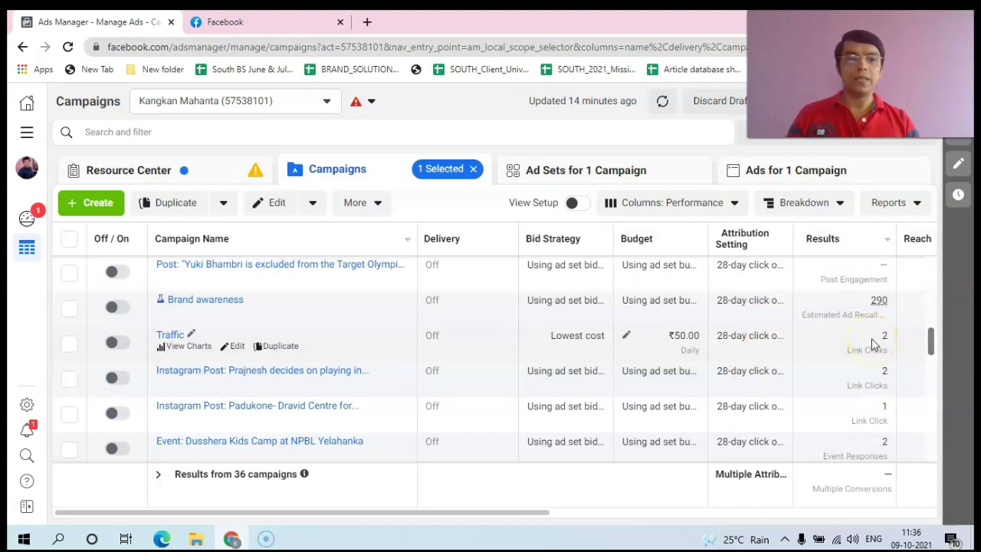
mouse_move(830, 248)
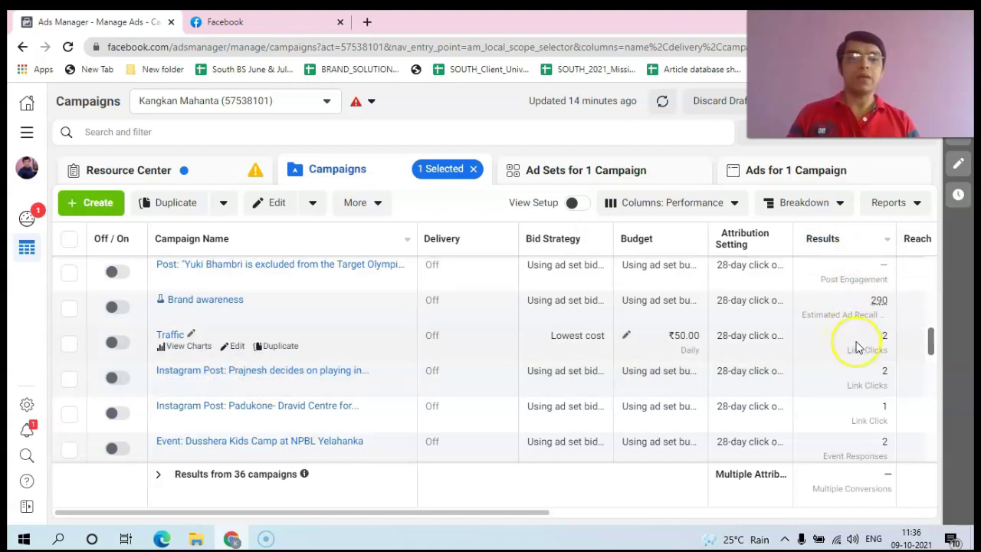
drag(532, 516, 672, 514)
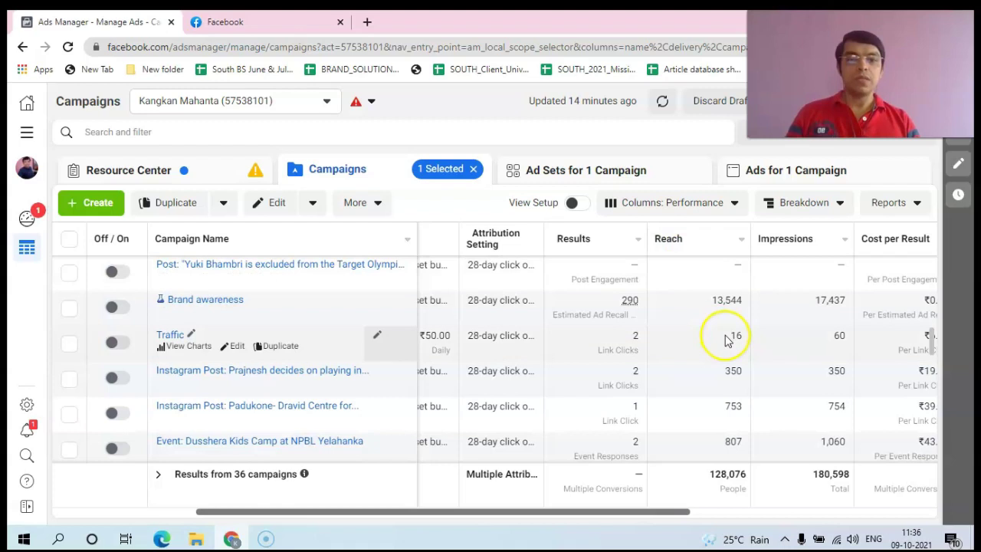
click(671, 239)
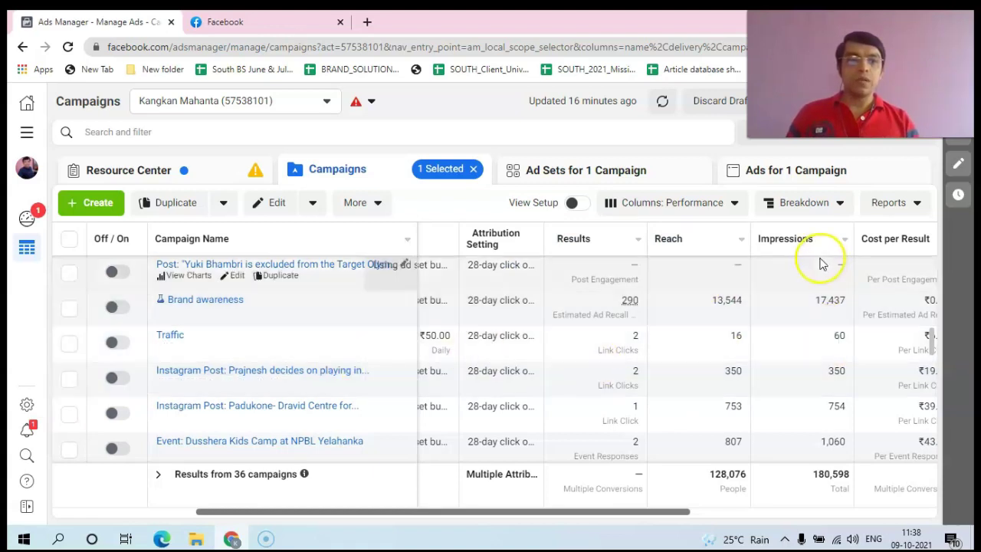
mouse_move(803, 242)
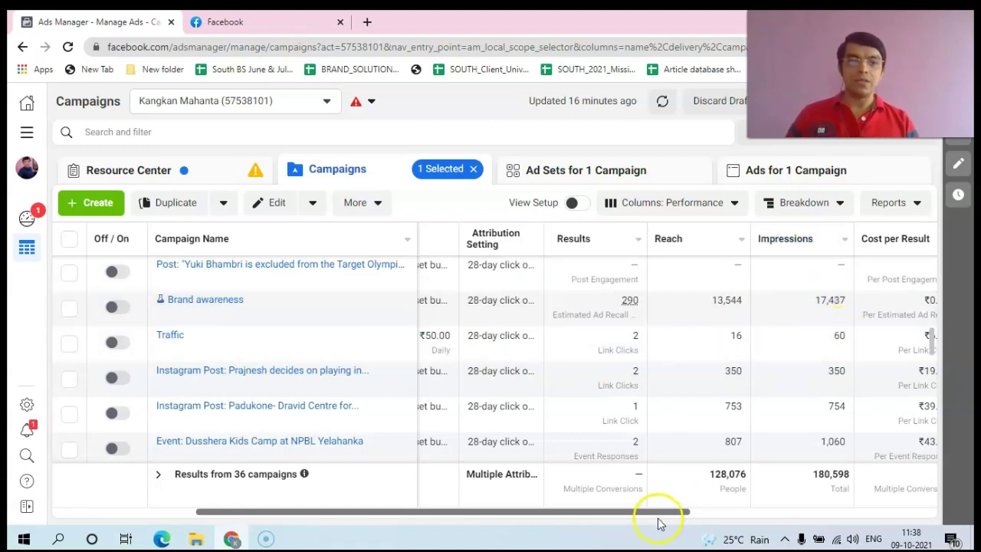
- Examine the Traffic campaign's cost per result, amount spent, end date, frequency and unique link clicks
drag(659, 512, 777, 510)
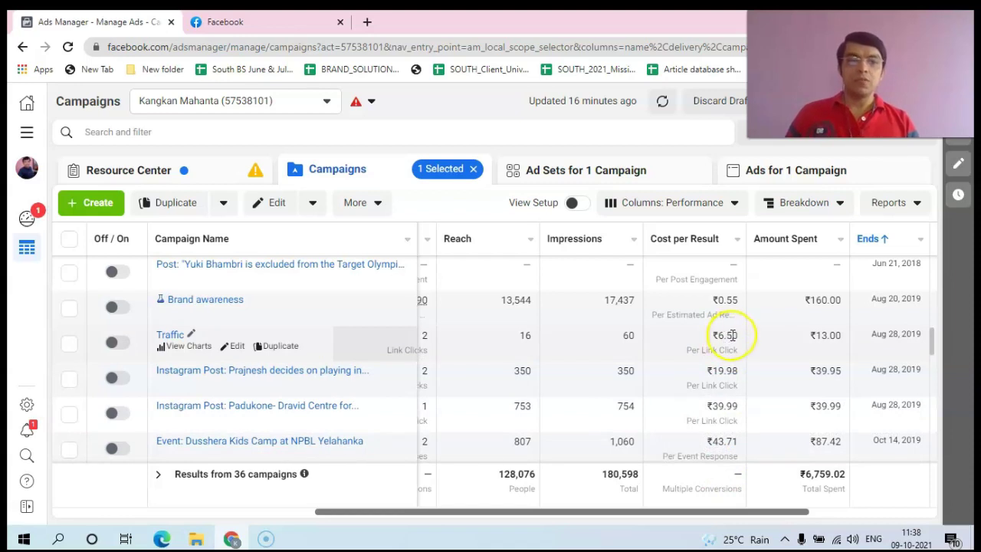
drag(449, 509, 418, 509)
drag(486, 510, 463, 510)
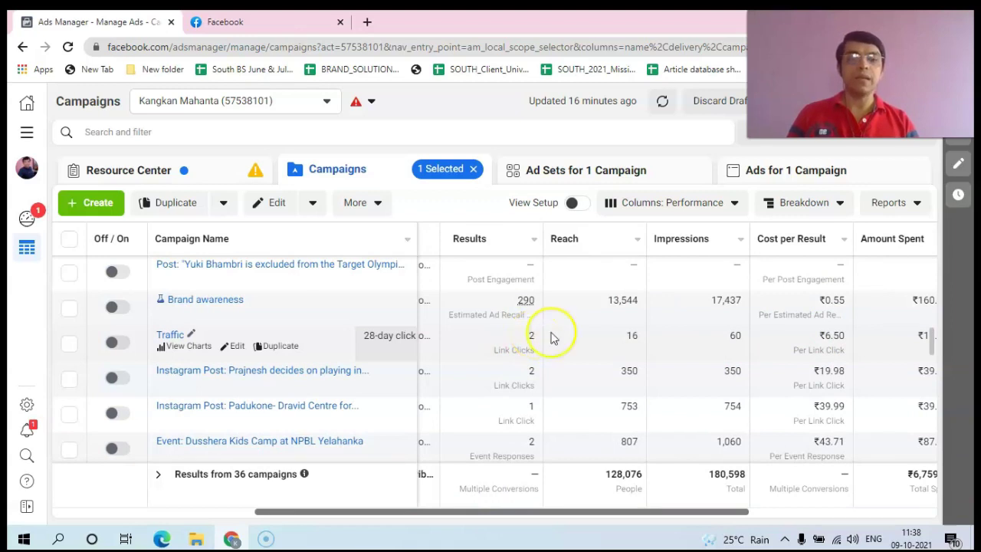
drag(730, 511, 788, 510)
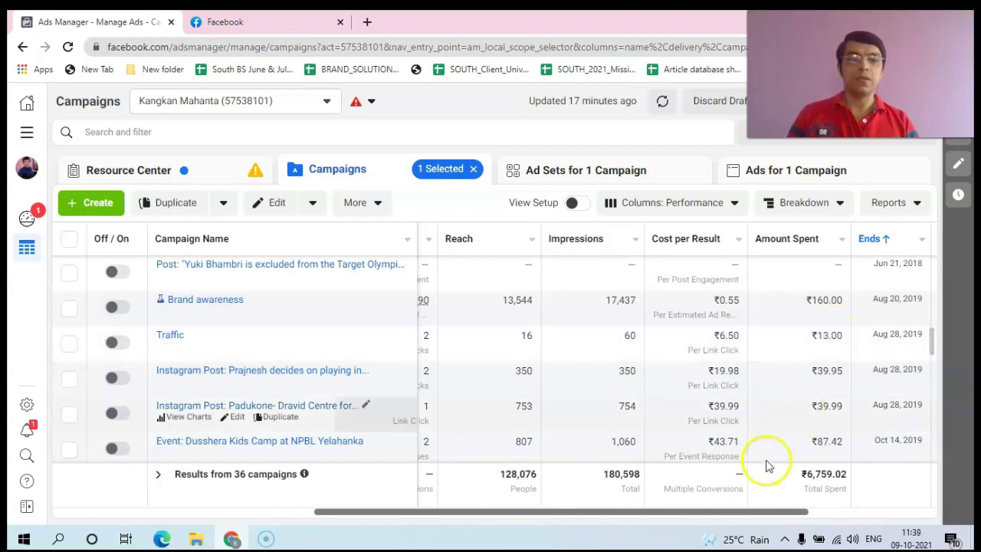
drag(794, 511, 884, 503)
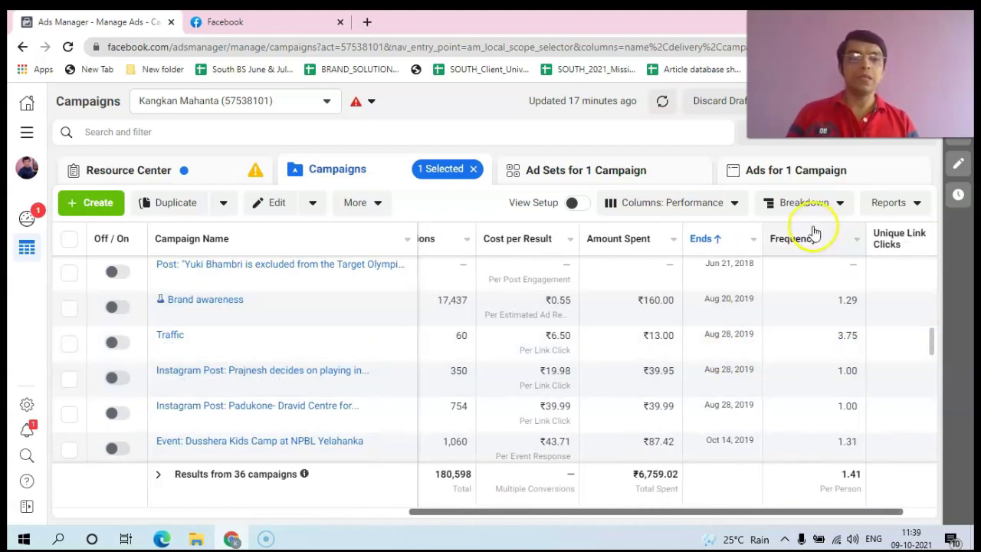
mouse_move(804, 244)
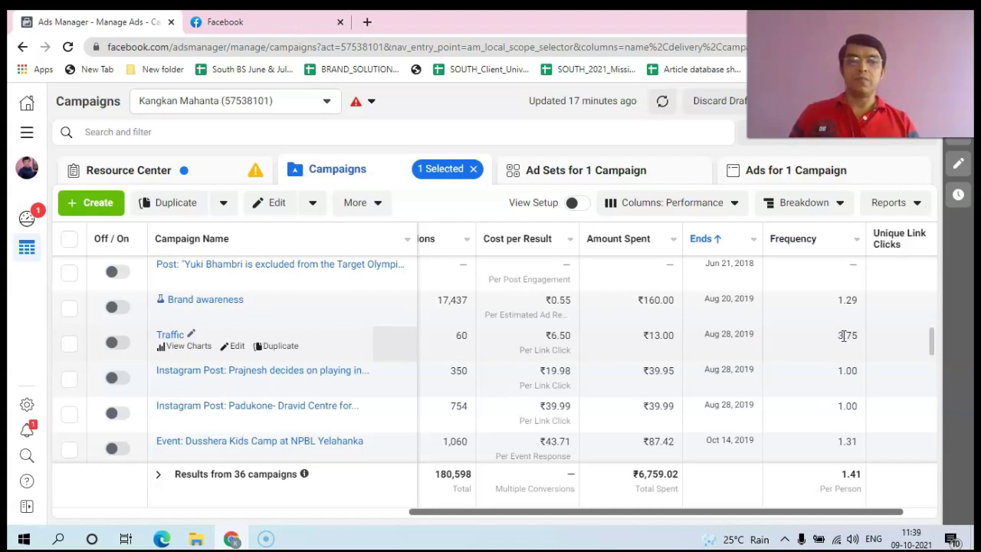
drag(820, 511, 858, 514)
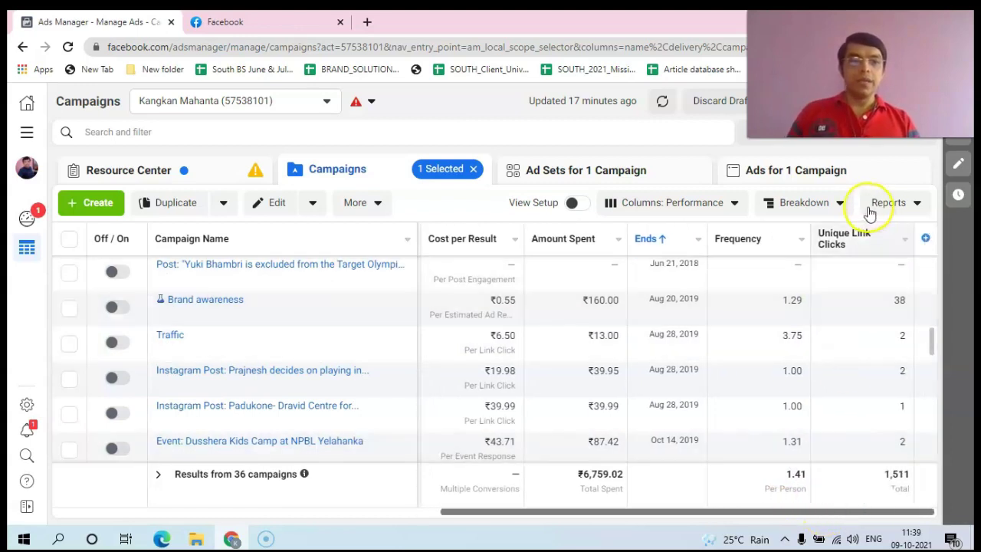
mouse_move(850, 243)
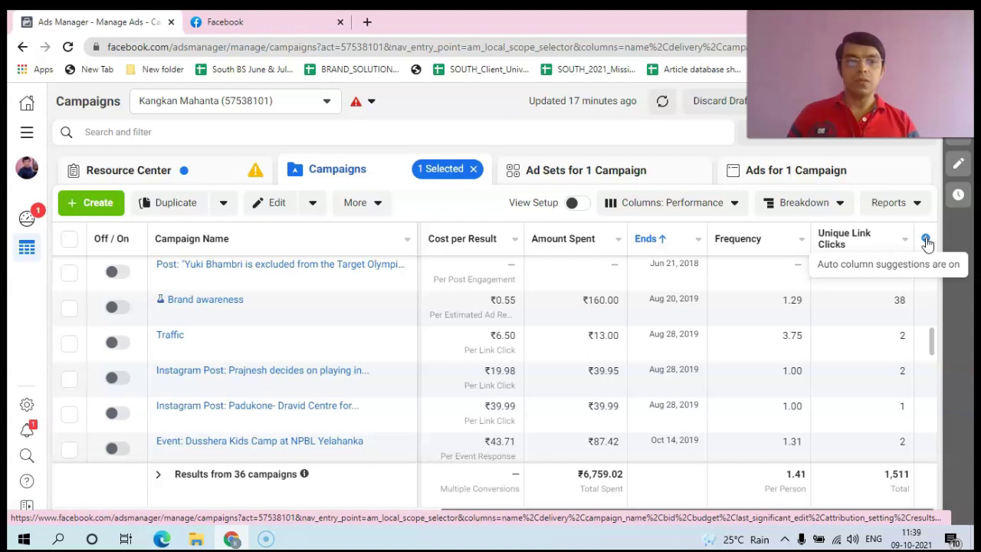
- Apply the Engagement column preset to the campaigns table and review its columns from post reactions to cost per link click
click(635, 209)
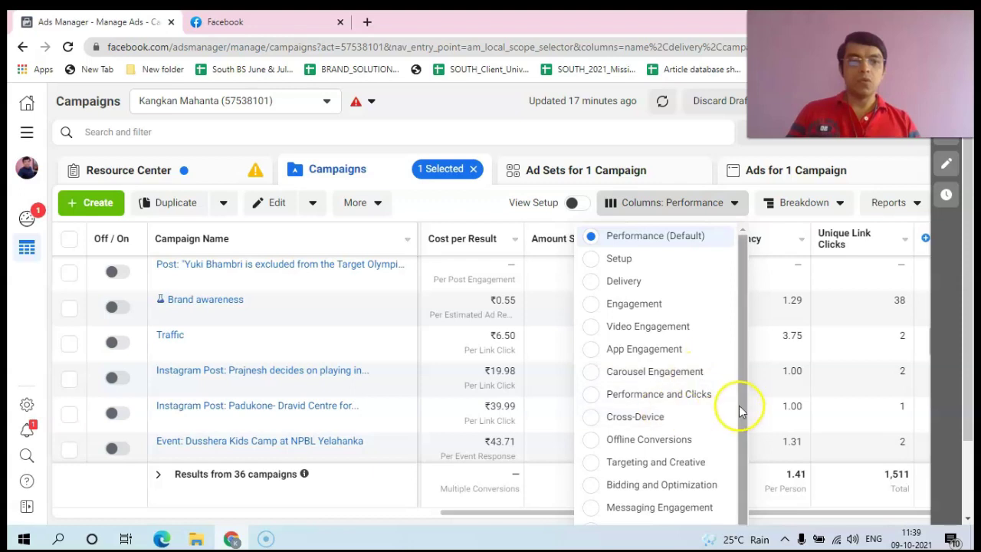
drag(741, 413, 741, 442)
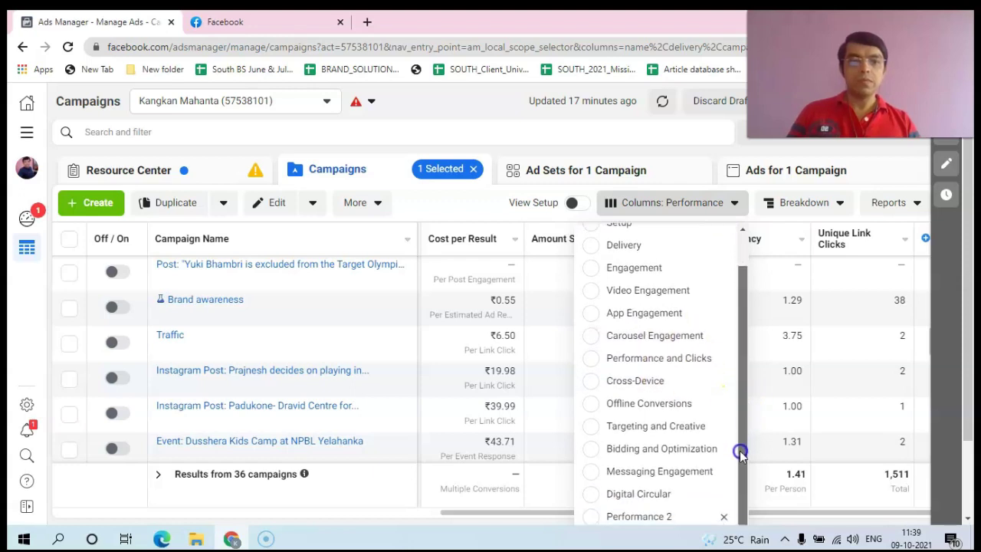
click(589, 269)
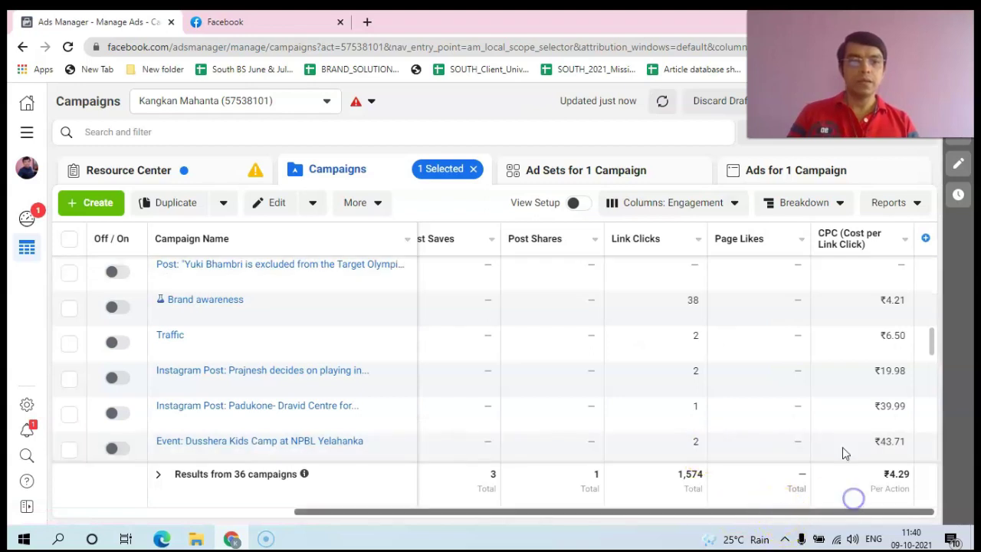
drag(685, 514, 411, 490)
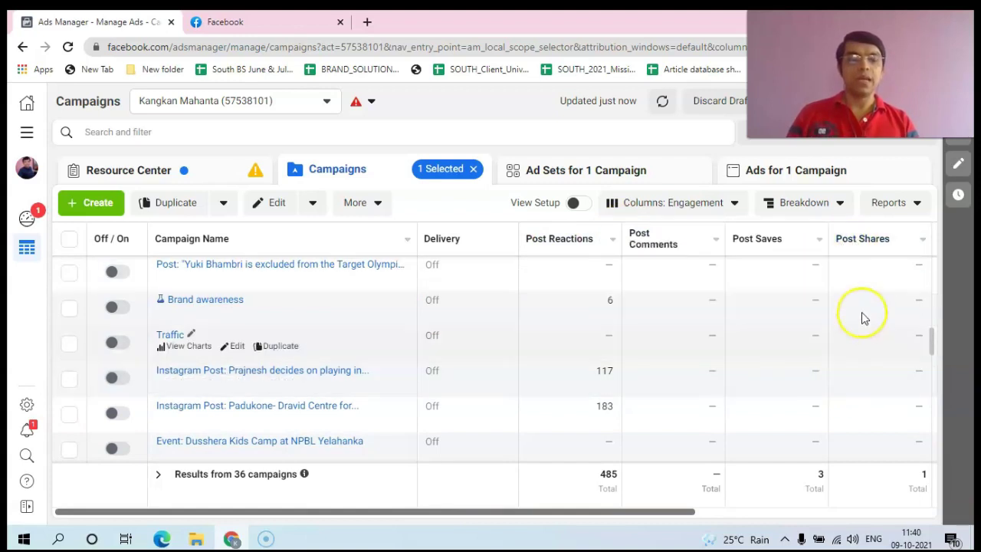
drag(658, 515, 697, 510)
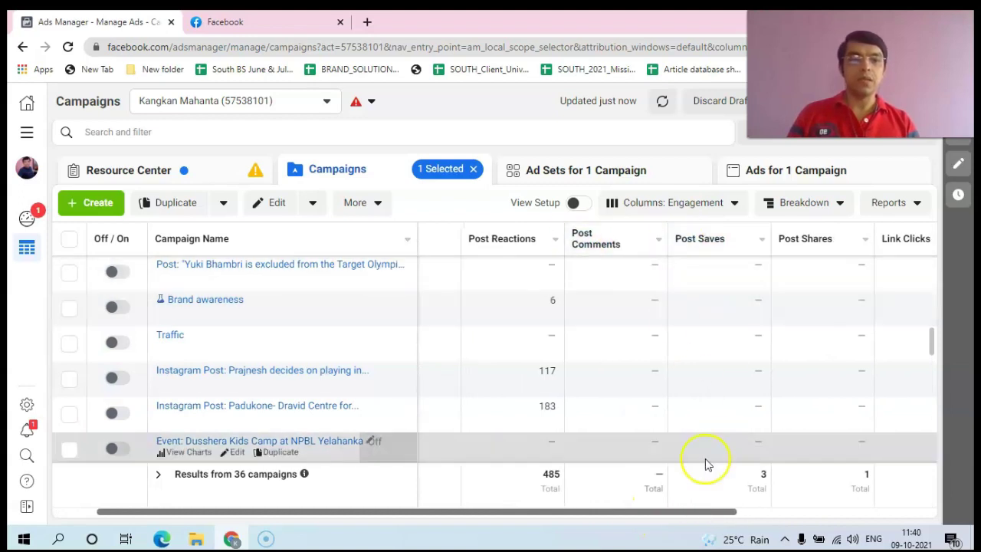
drag(685, 512, 914, 511)
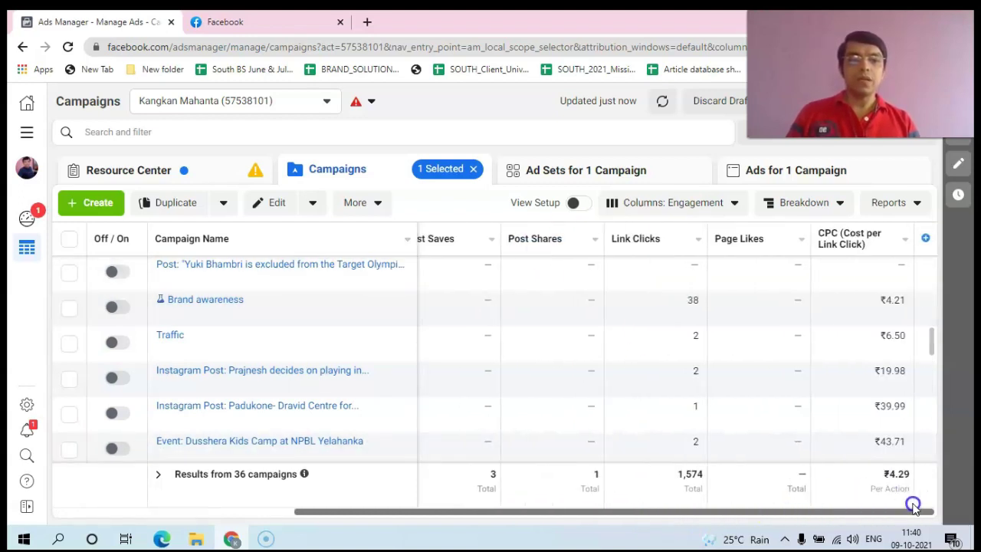
click(735, 203)
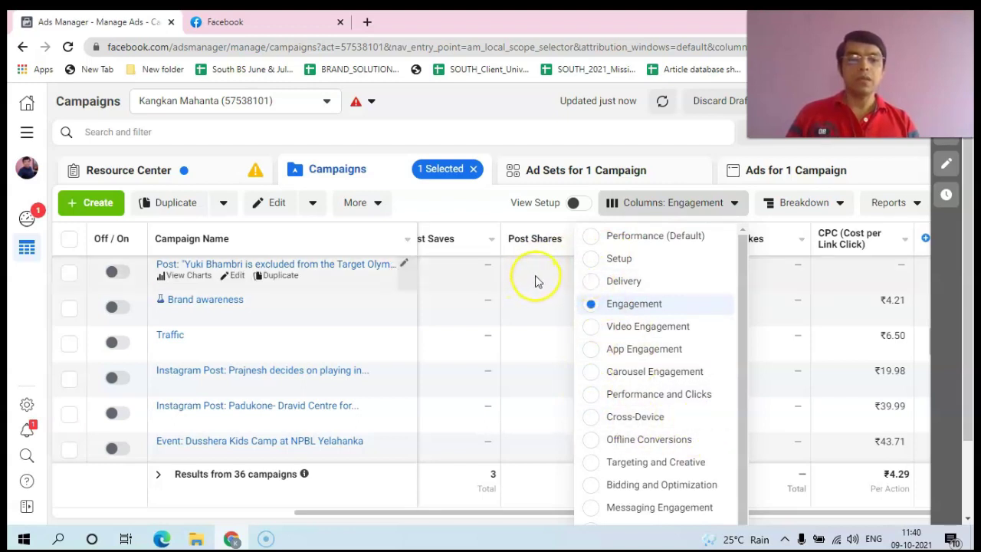
click(550, 134)
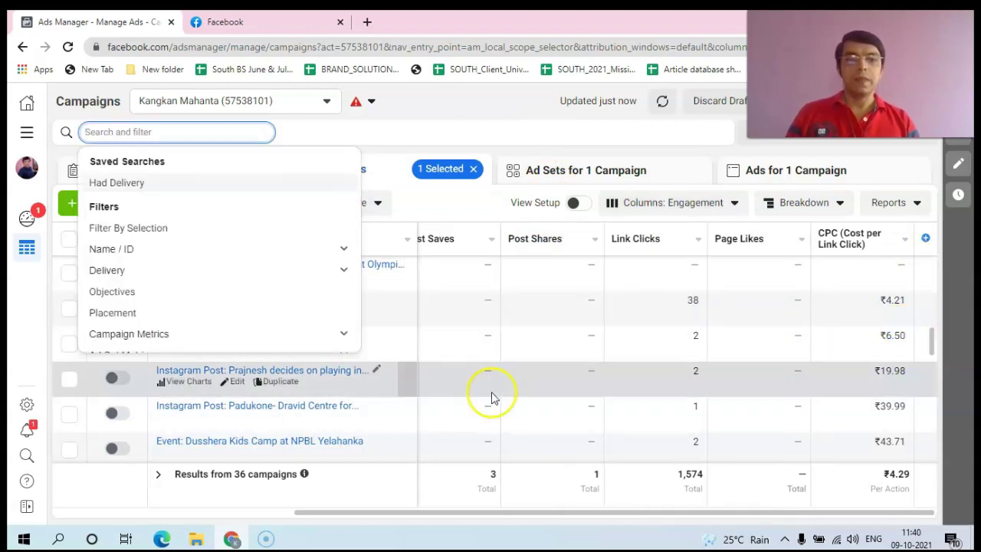
click(430, 134)
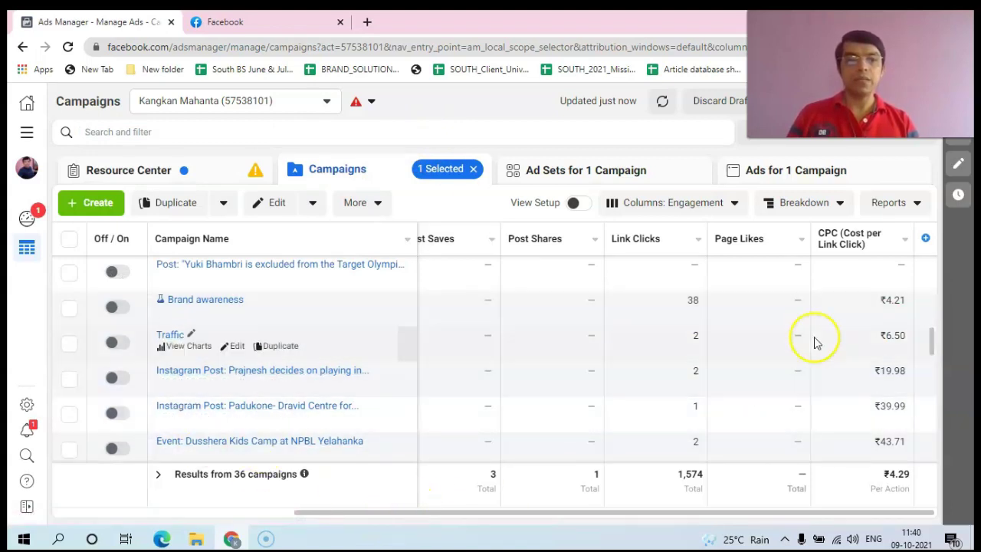
- Examine the post reactions, saves, link clicks and cost per link click of Lead Form Campaign 31st May, and select that campaign
drag(928, 339, 933, 373)
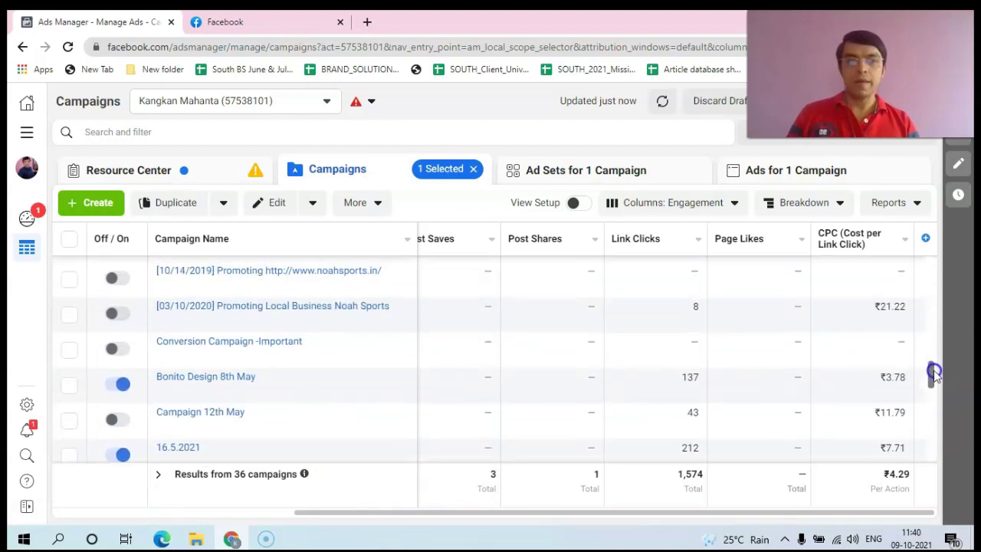
drag(933, 373, 934, 396)
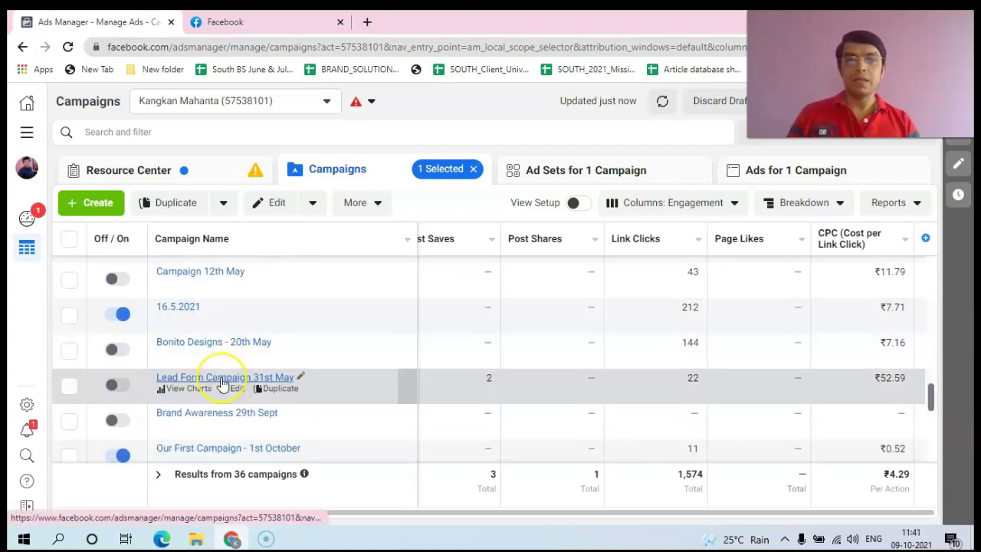
drag(506, 512, 284, 485)
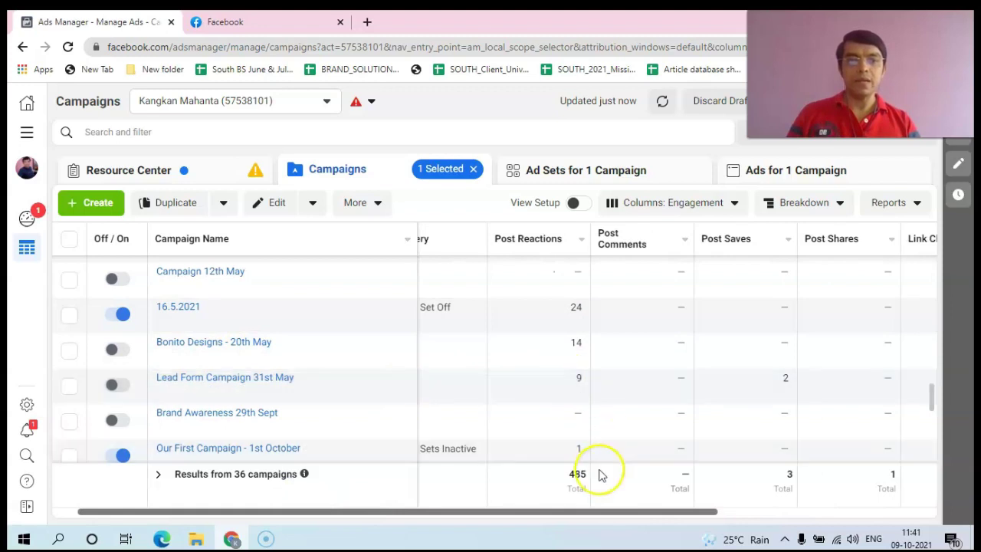
drag(590, 515, 542, 519)
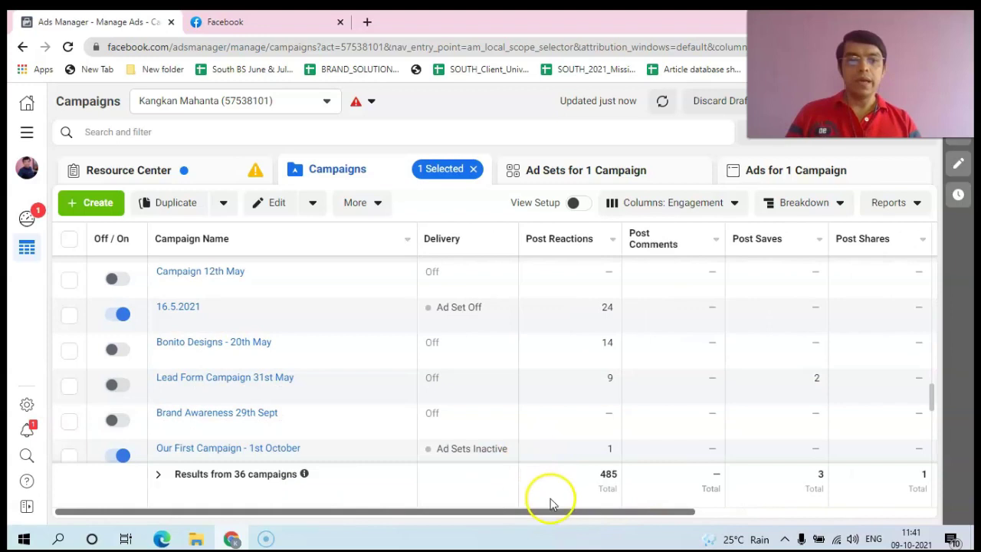
drag(553, 512, 684, 516)
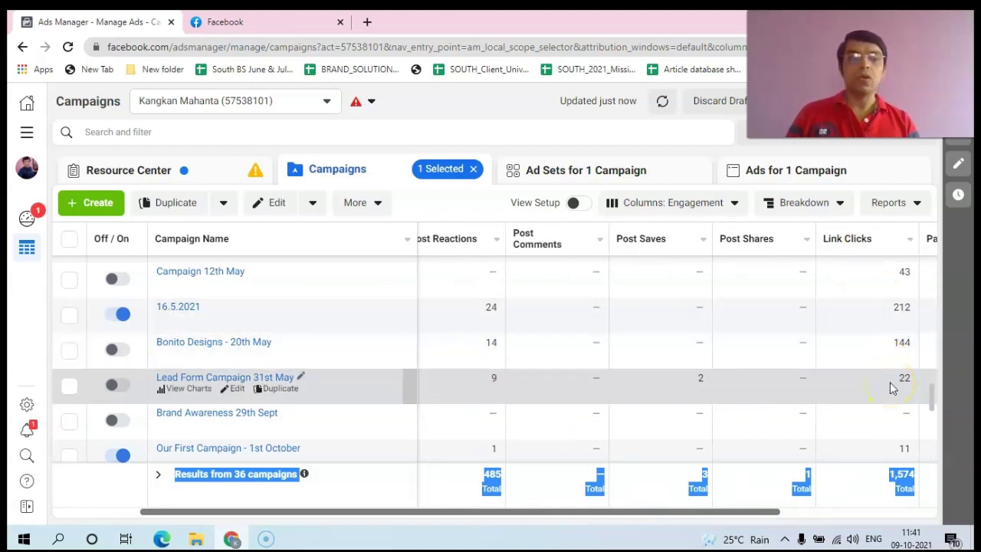
drag(749, 513, 915, 510)
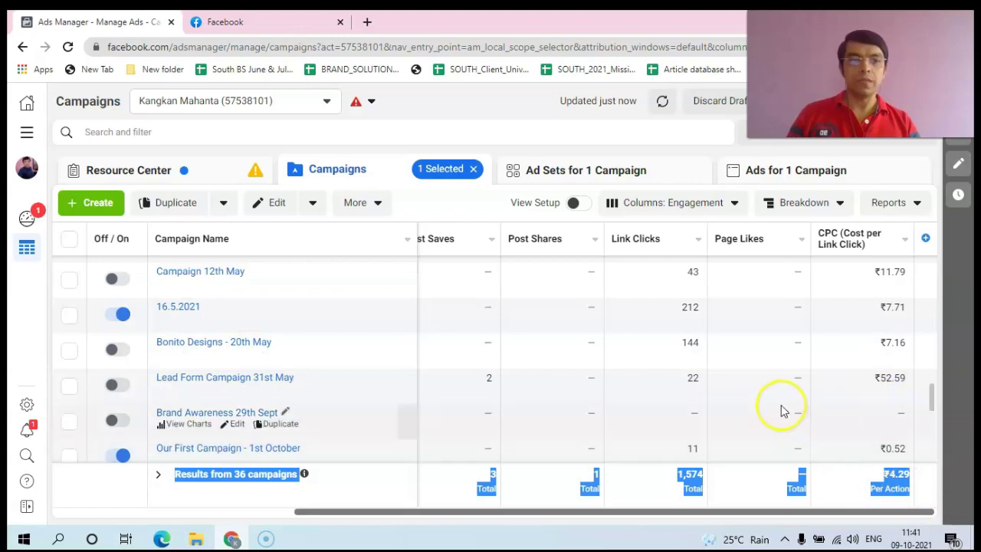
click(772, 406)
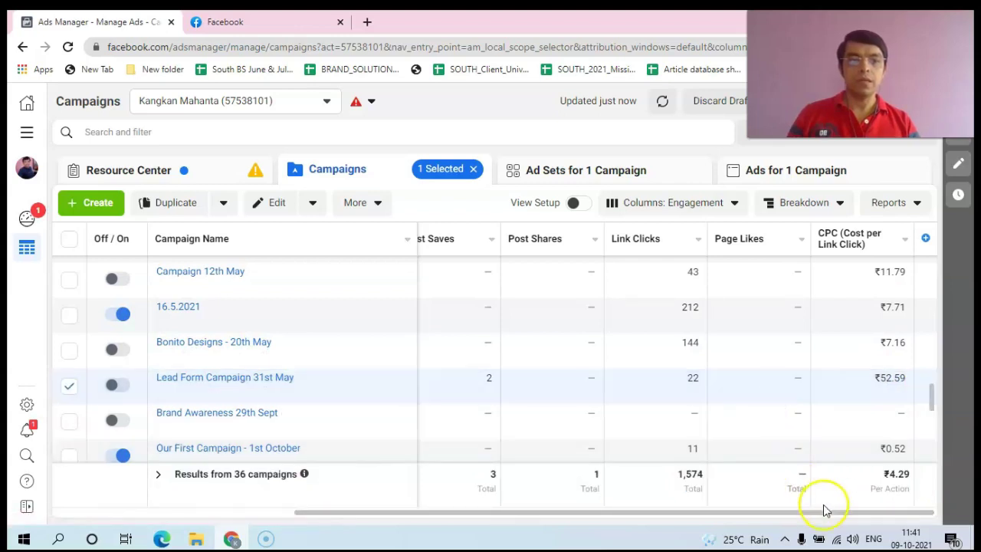
drag(833, 513, 297, 520)
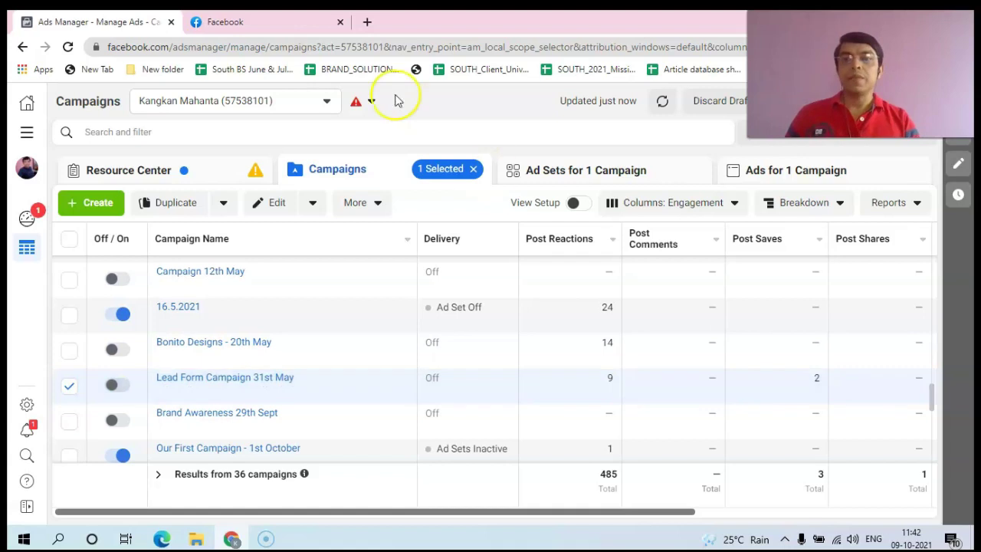
- Switch to the Facebook home feed and open the Indian Tennis Updates page from the shortcuts
click(259, 17)
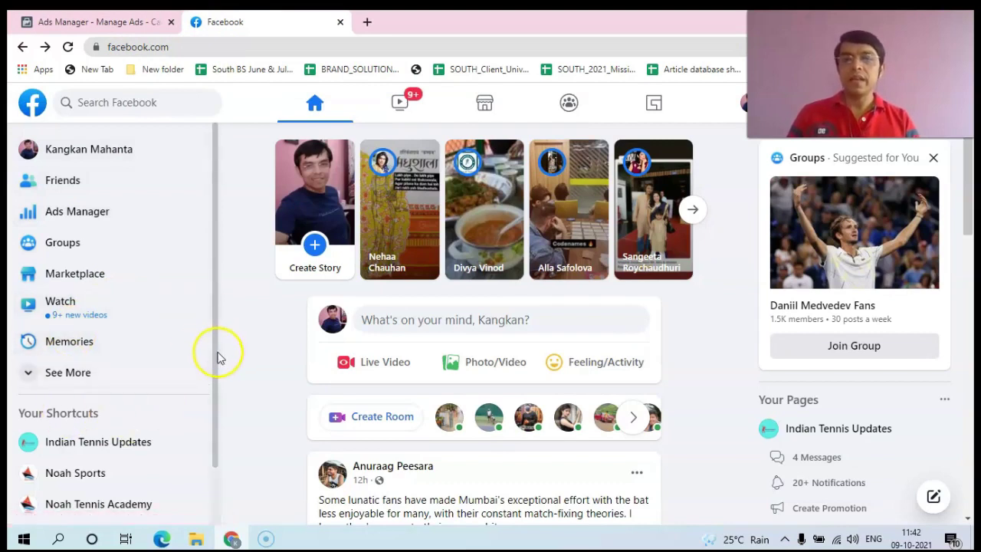
drag(215, 350, 221, 434)
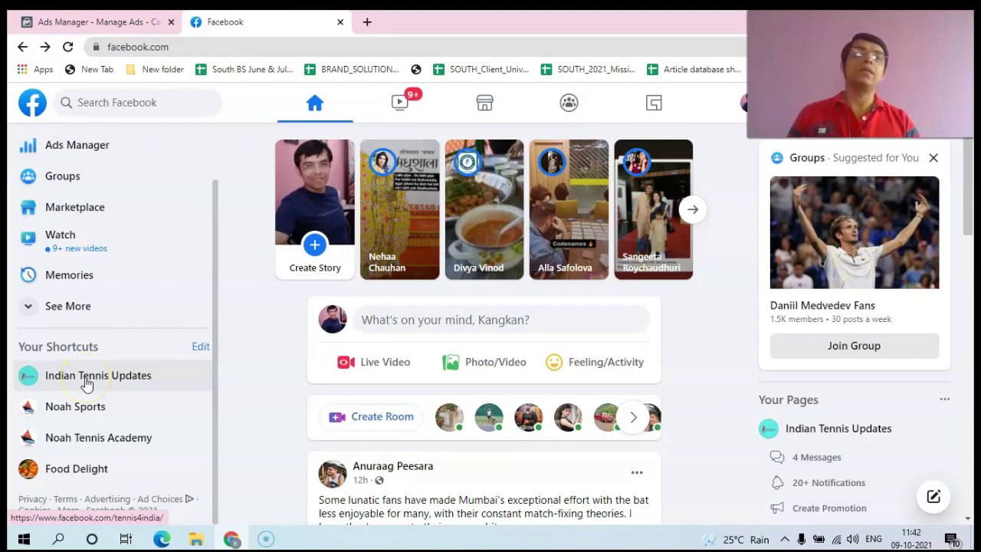
click(86, 383)
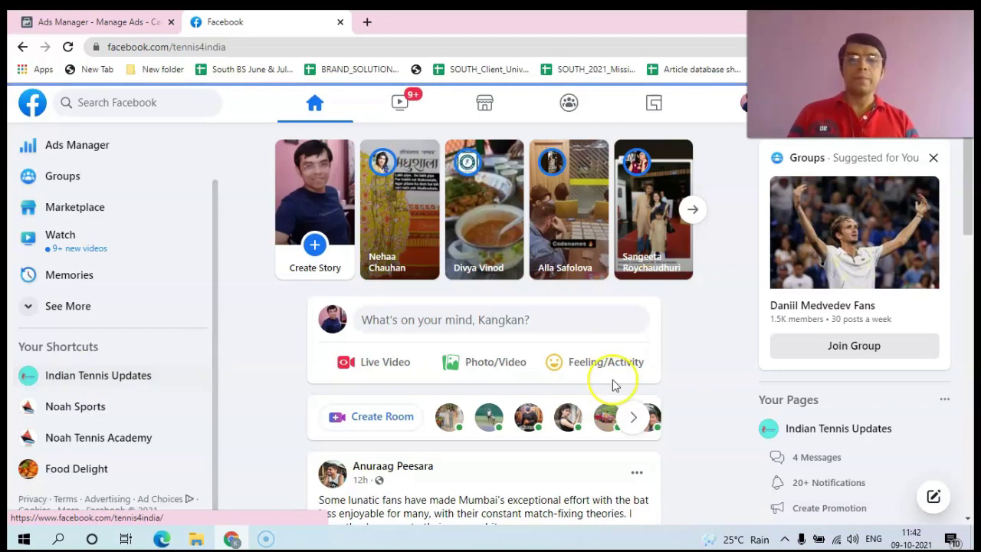
- Open the Indian Tennis Updates page and go to its Leads Center
click(98, 377)
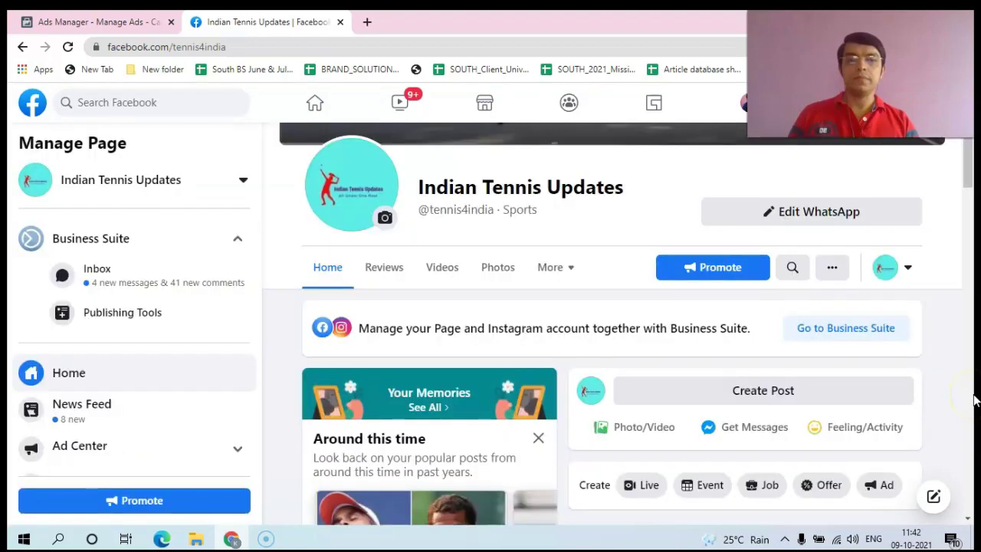
scroll(969, 179, down, 3)
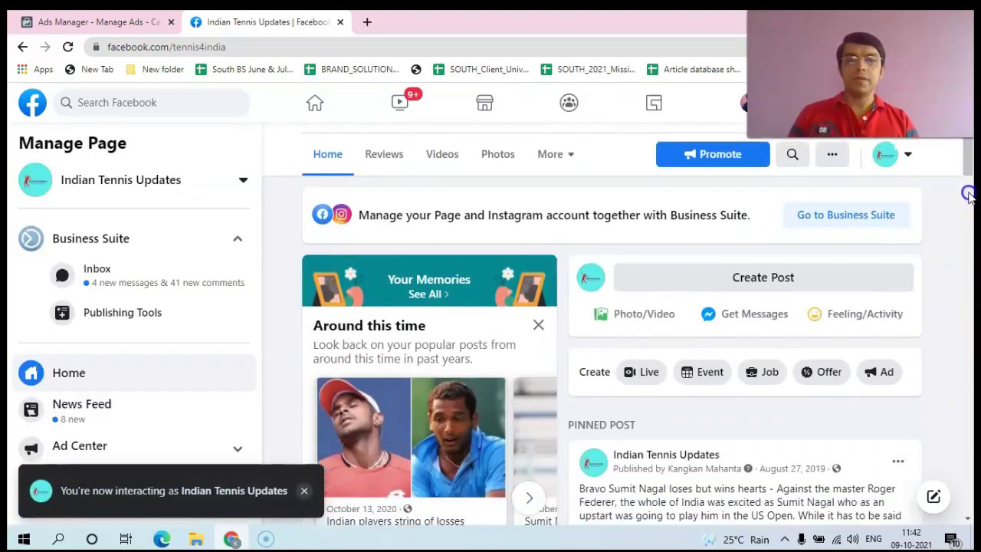
drag(255, 207, 259, 313)
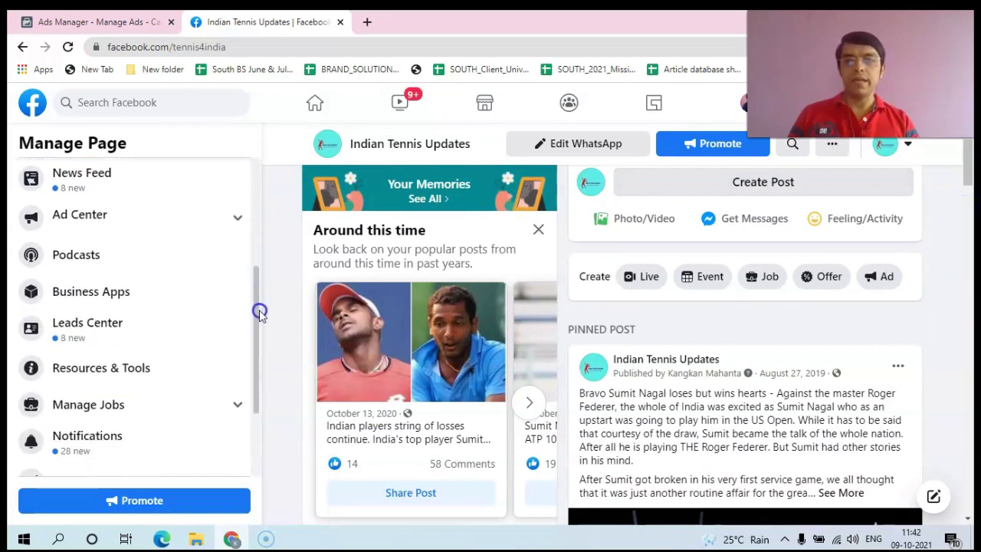
click(73, 327)
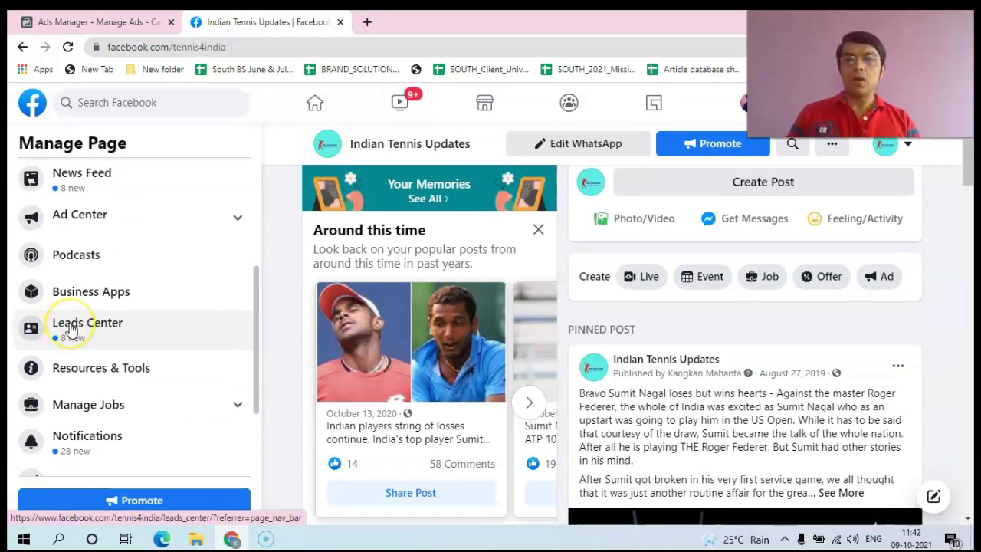
click(81, 333)
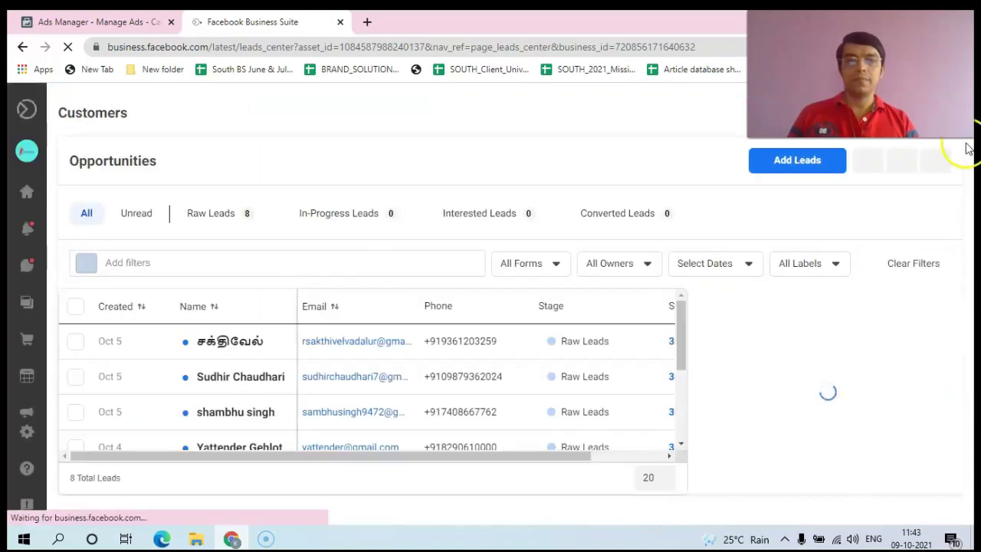
- Examine the leads table's created date, name, email, phone and stage columns through to the source form of each lead
mouse_move(682, 324)
mouse_down()
mouse_move(683, 363)
mouse_move(680, 314)
mouse_up()
drag(499, 456, 376, 462)
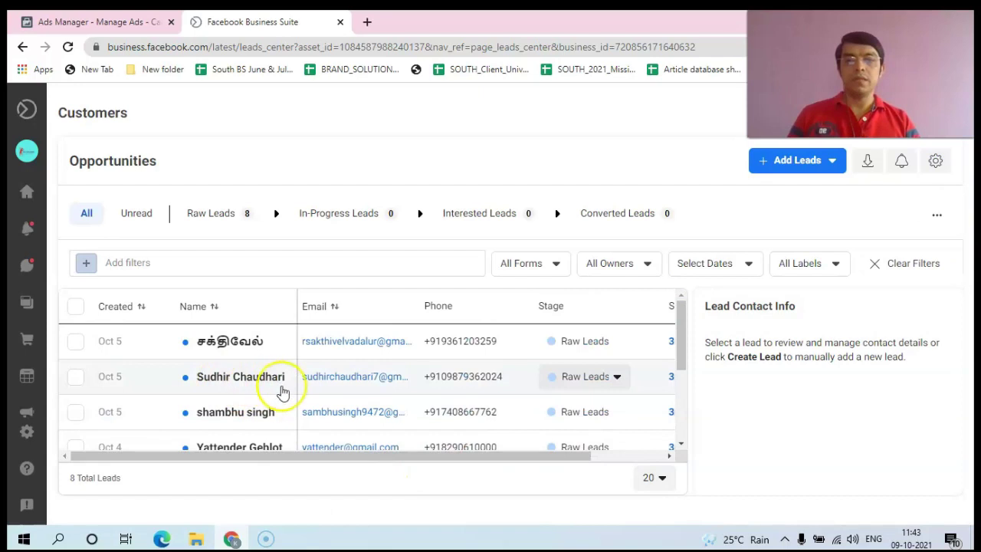
drag(680, 350, 690, 327)
drag(575, 457, 689, 462)
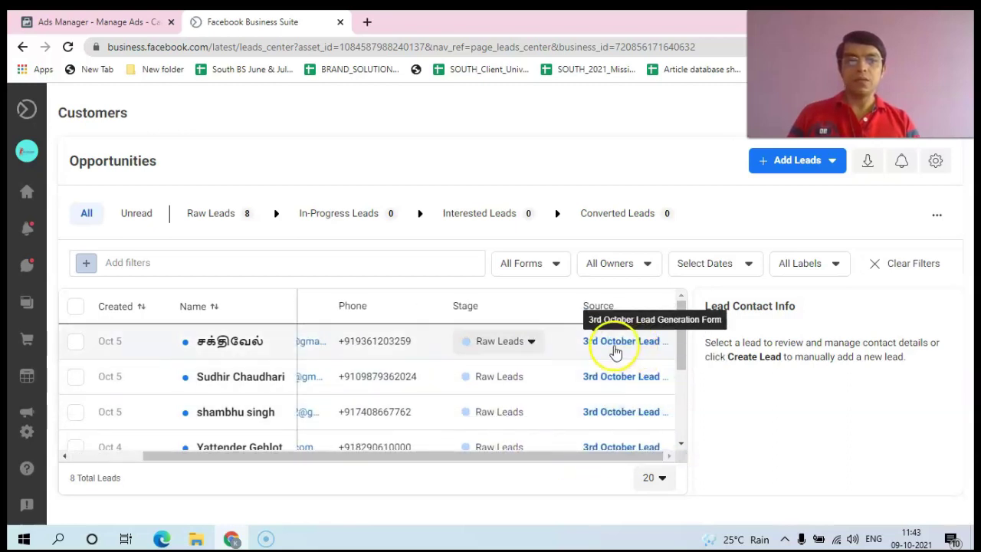